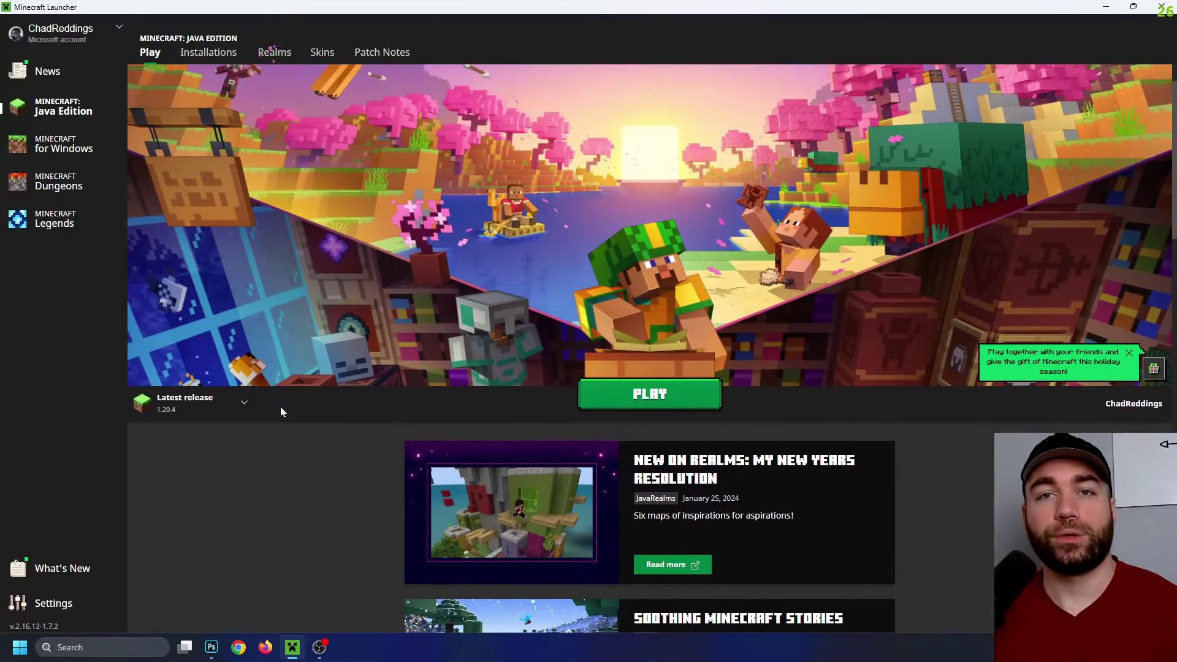
# Check the launcher's version list to confirm the latest release is 1.20.4
pyautogui.scroll(2, 274, 407)
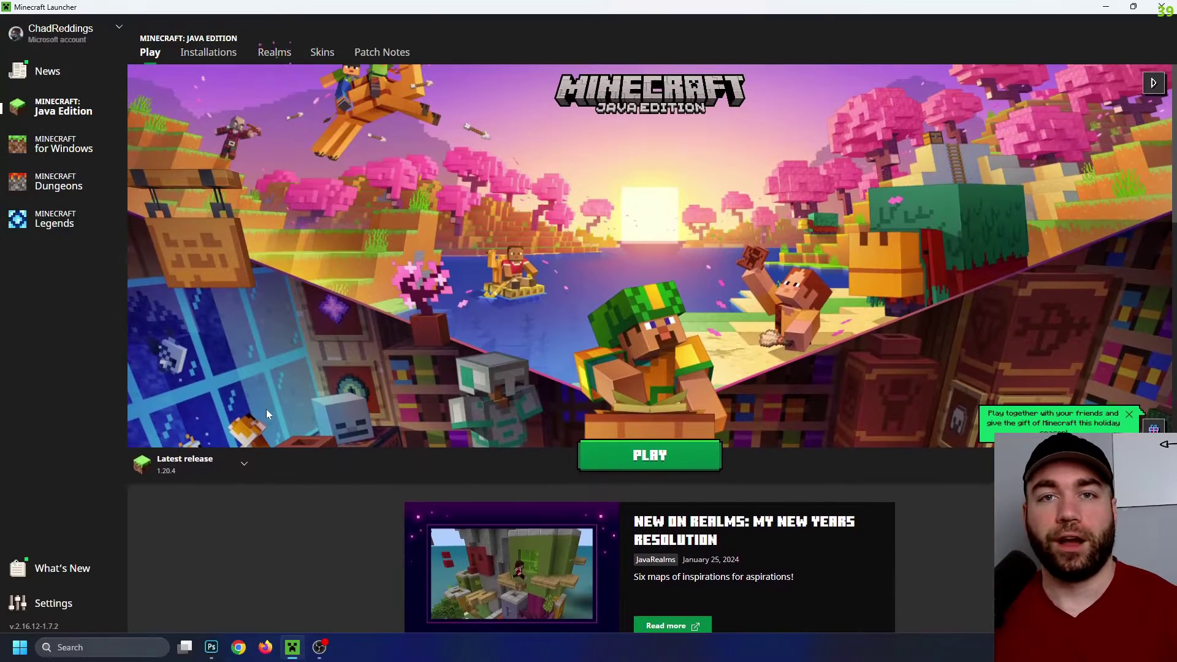
pyautogui.click(222, 464)
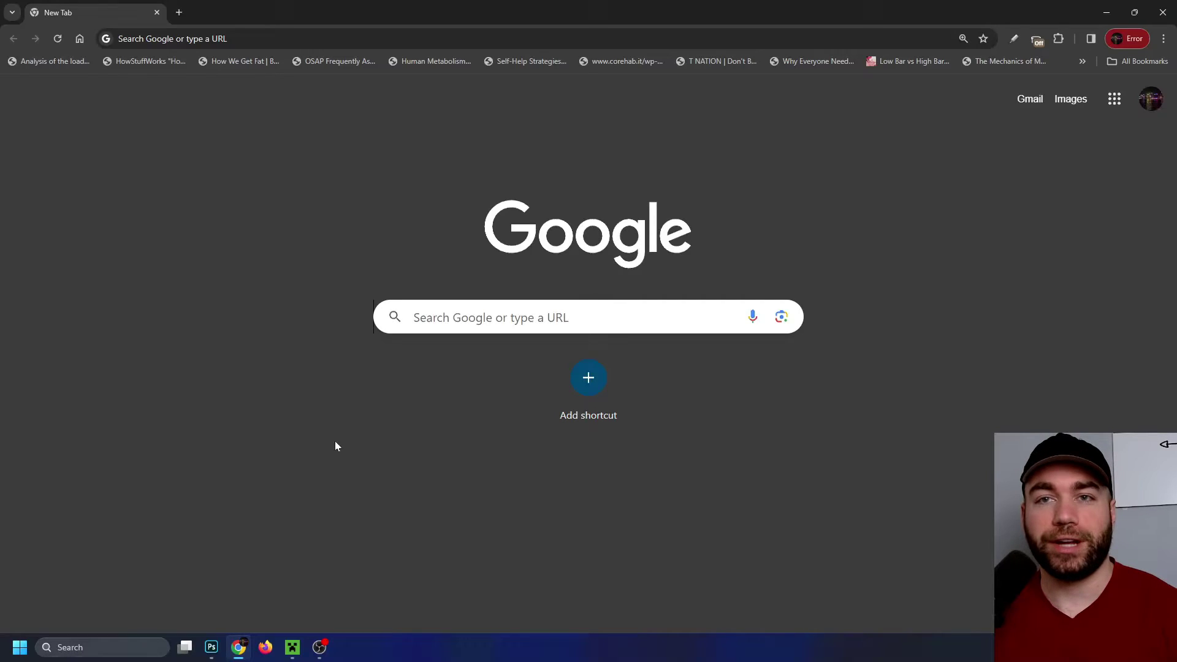
# Search Google for 'aternos'
pyautogui.click(414, 317)
pyautogui.write('aternos')
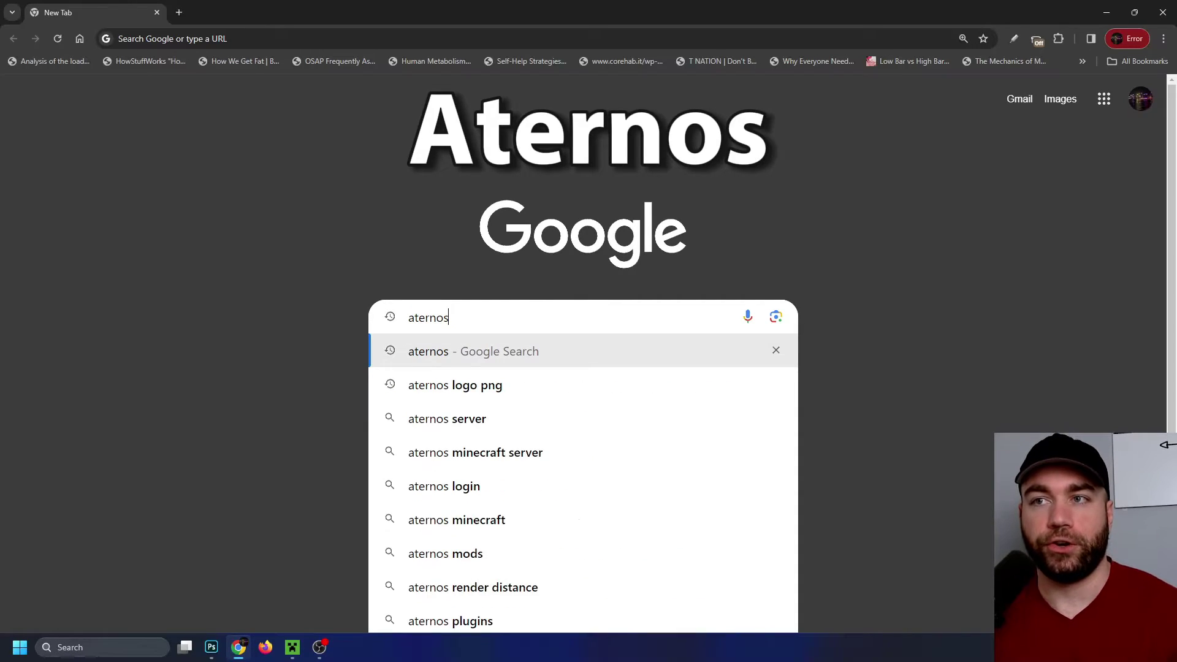
pyautogui.press('Return')
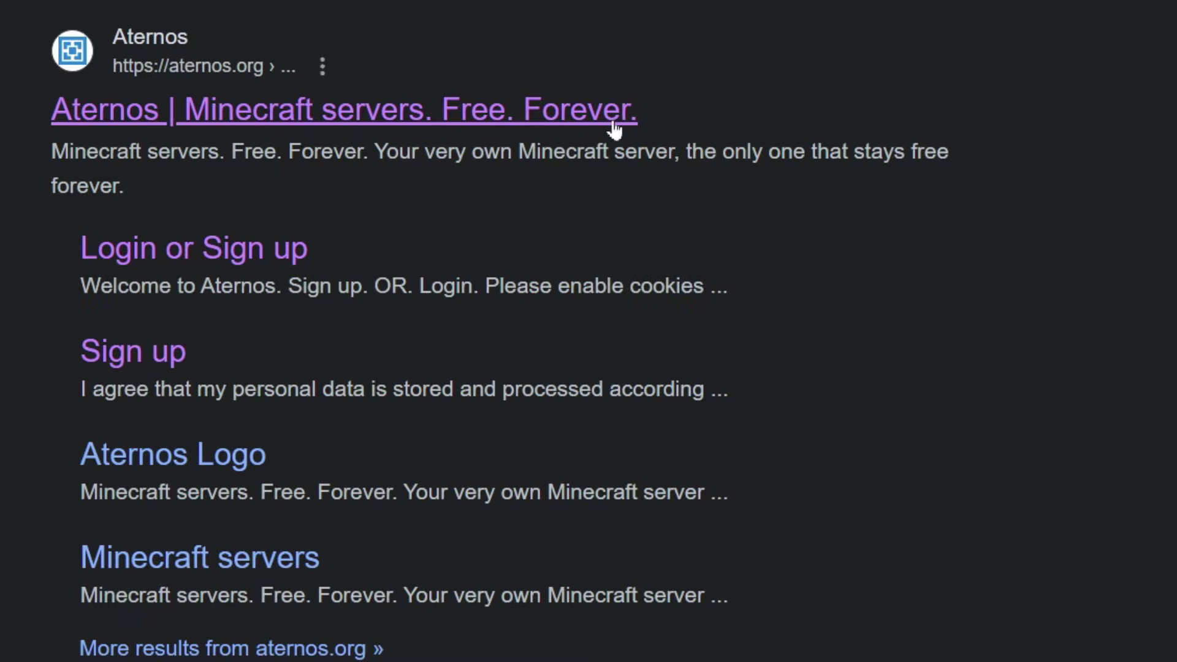
# Sign in to Aternos with Google and begin creating a Java Edition server
pyautogui.click(228, 261)
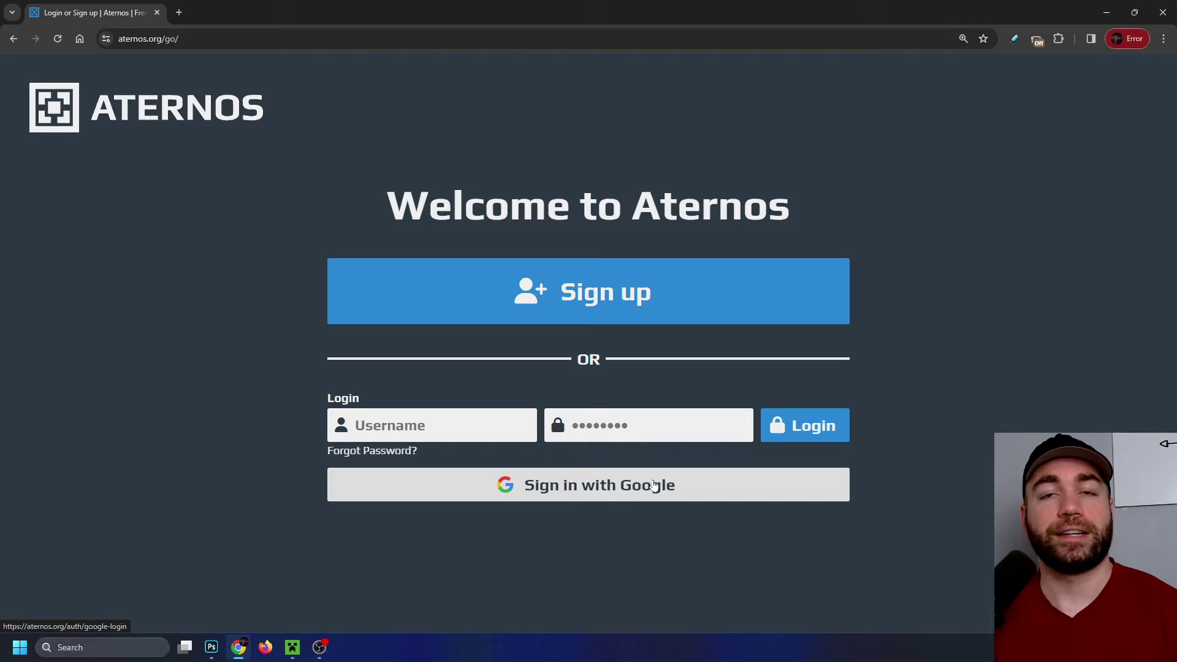
pyautogui.click(654, 485)
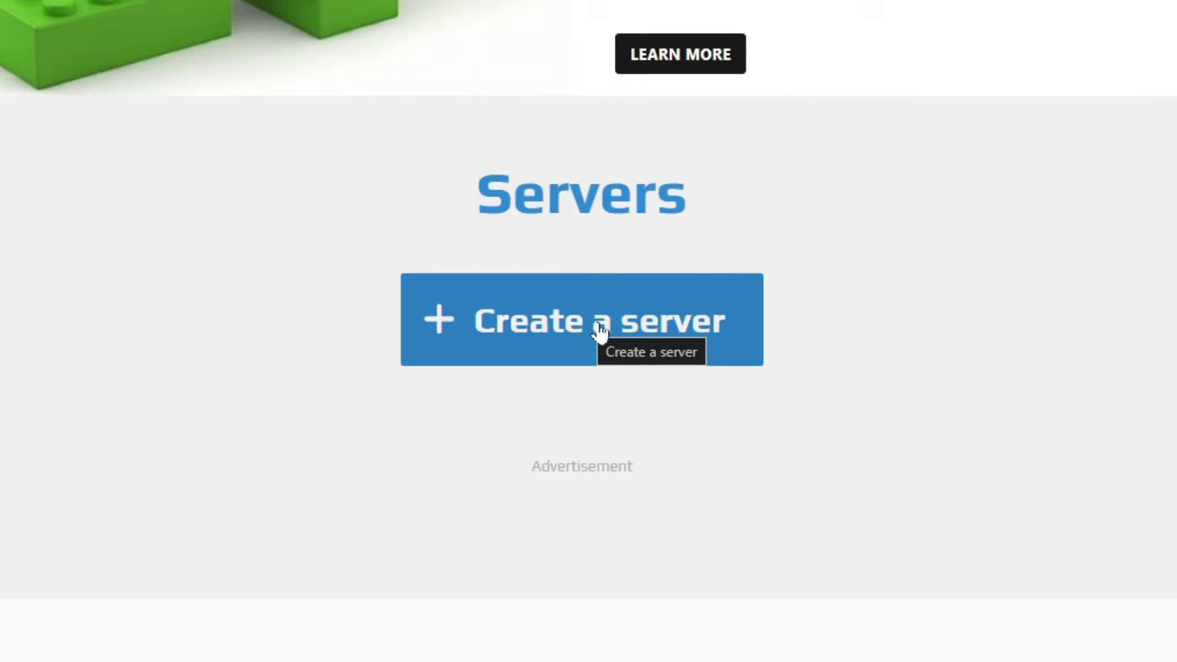
pyautogui.click(600, 331)
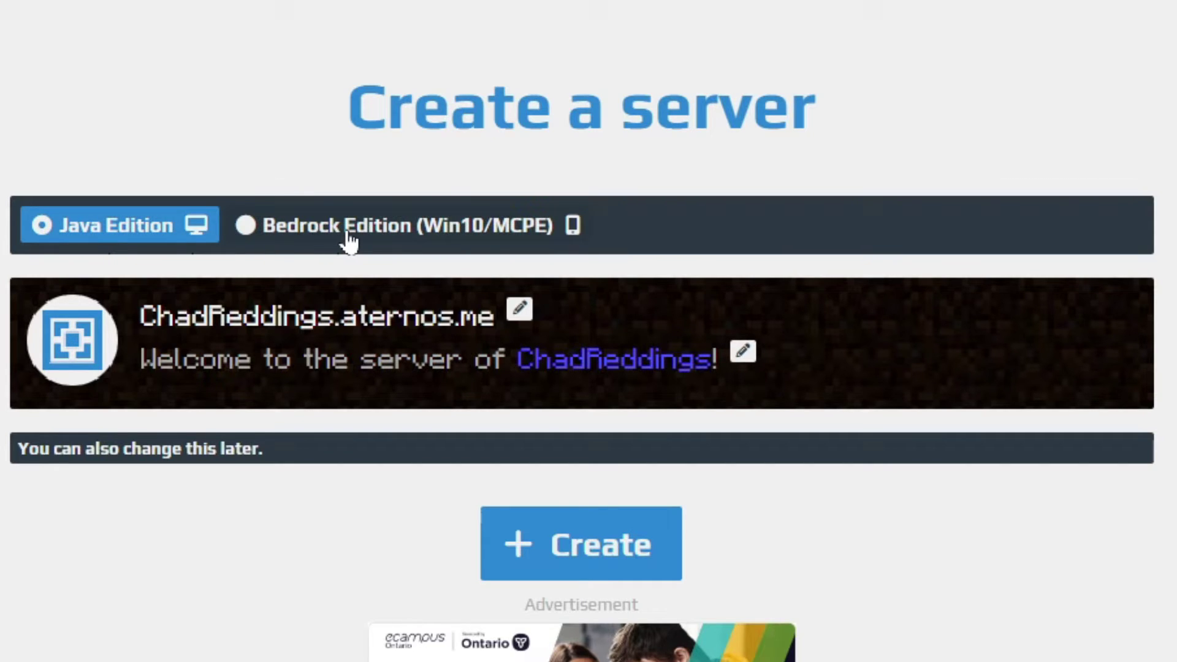
pyautogui.click(520, 310)
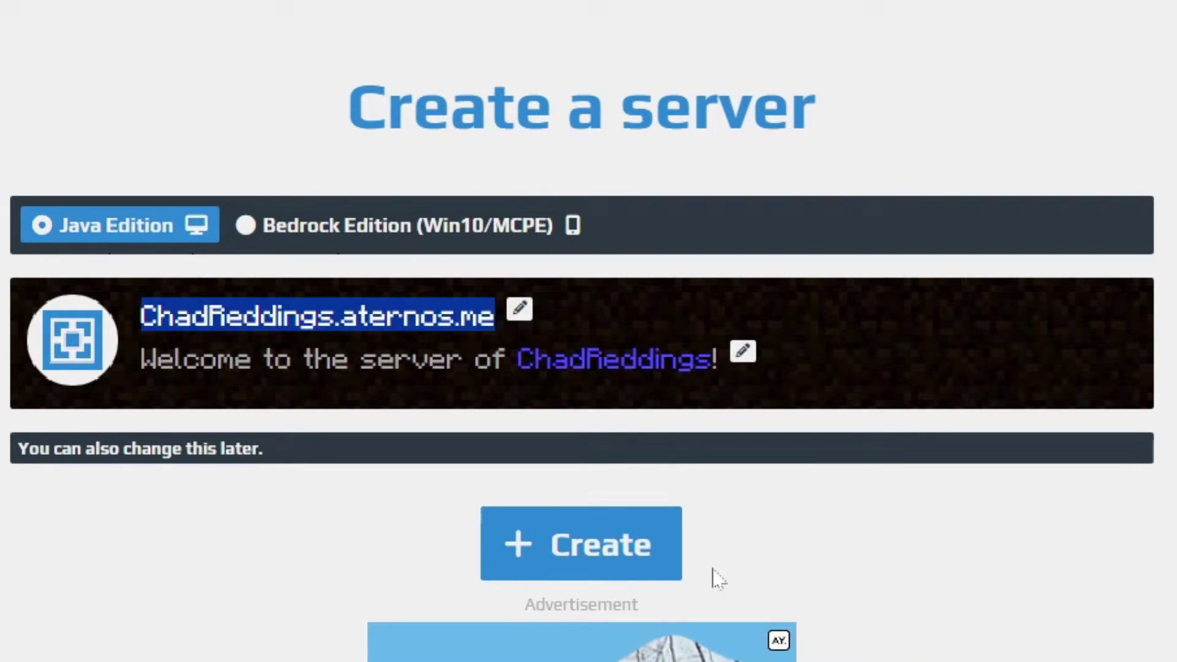
# Create the Java server, then browse the software choices while keeping Vanilla 1.20.4
pyautogui.click(598, 541)
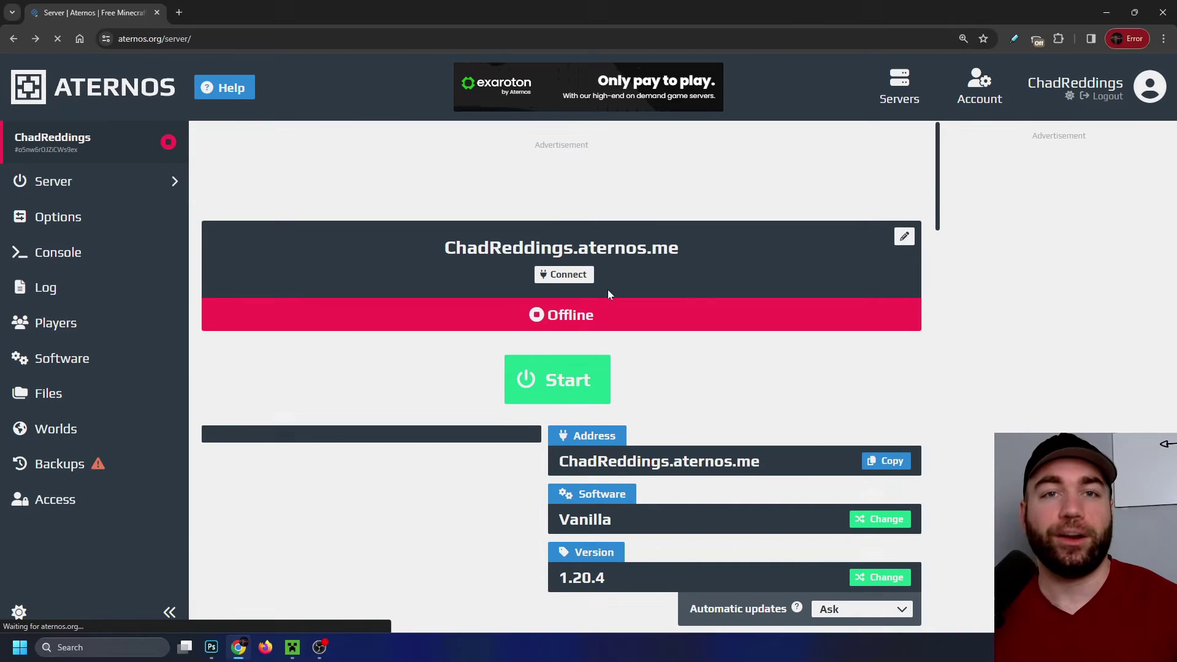
pyautogui.scroll(-2, 715, 327)
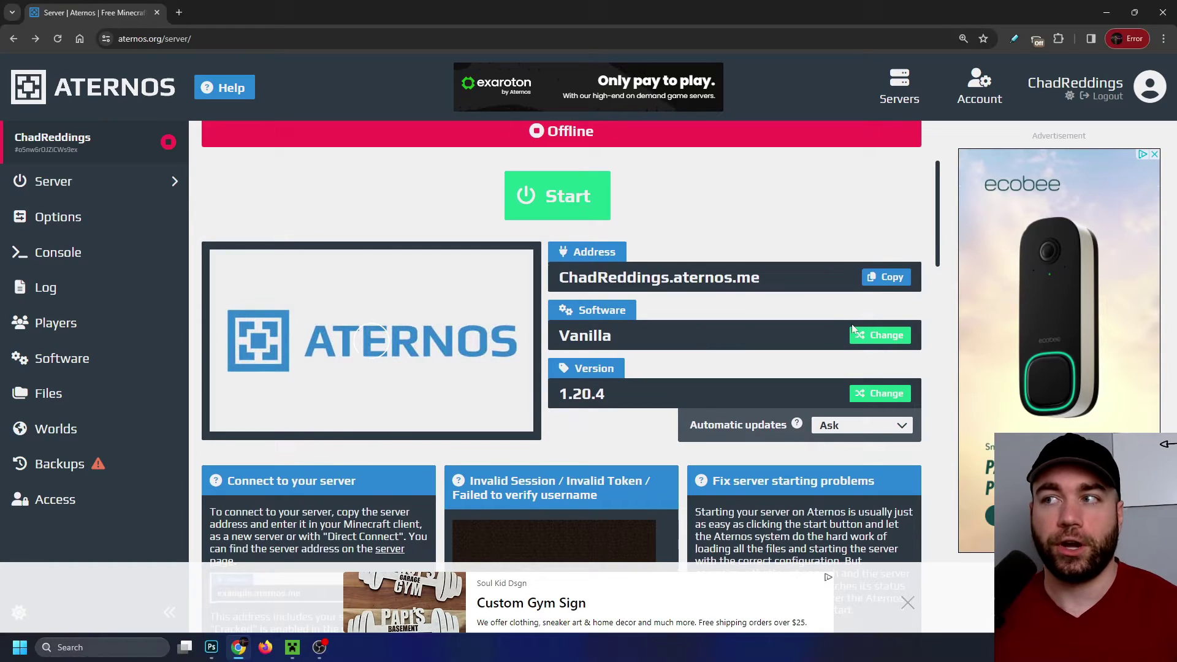
pyautogui.click(878, 336)
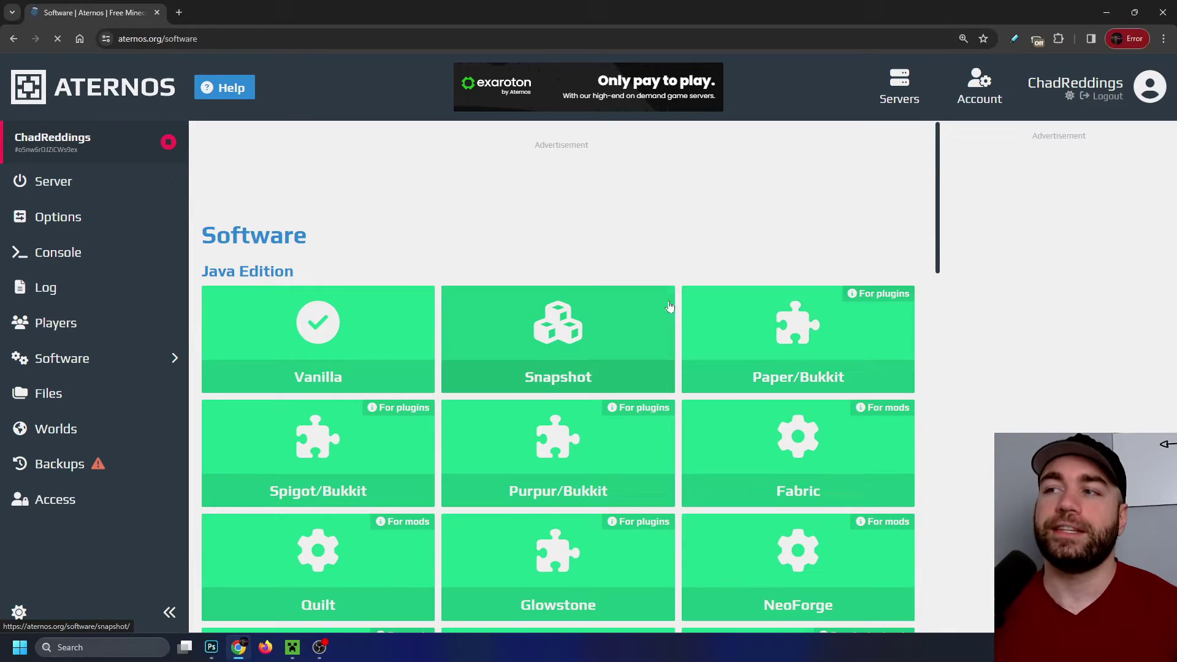
pyautogui.scroll(-3, 662, 312)
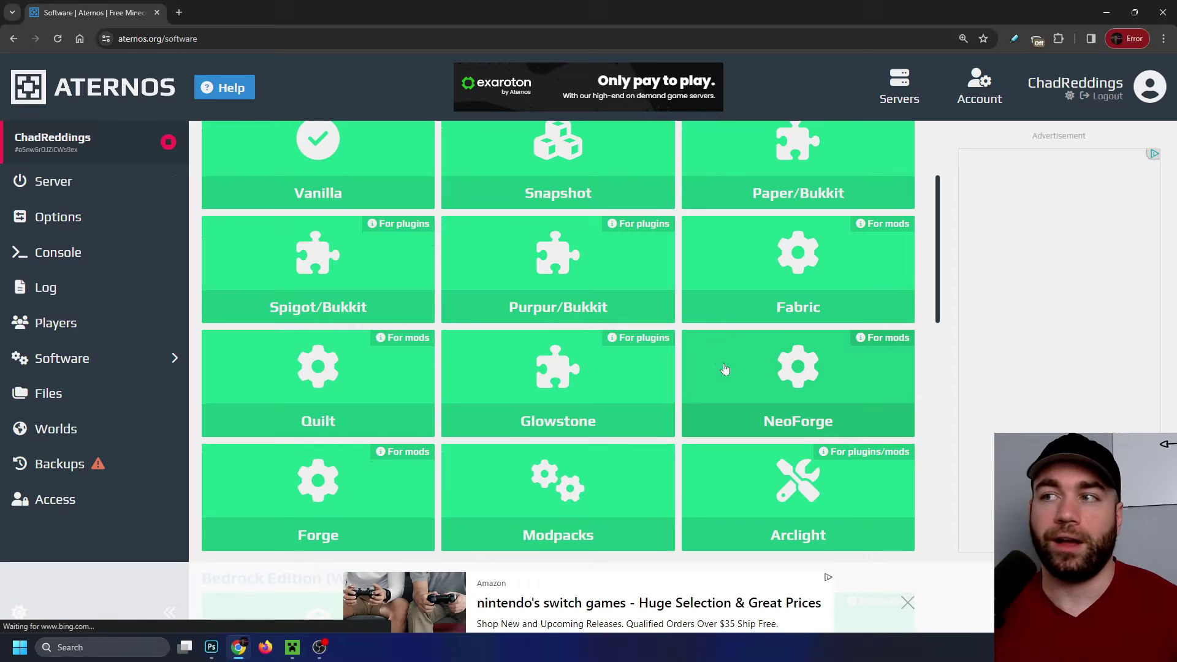
pyautogui.scroll(-1, 614, 368)
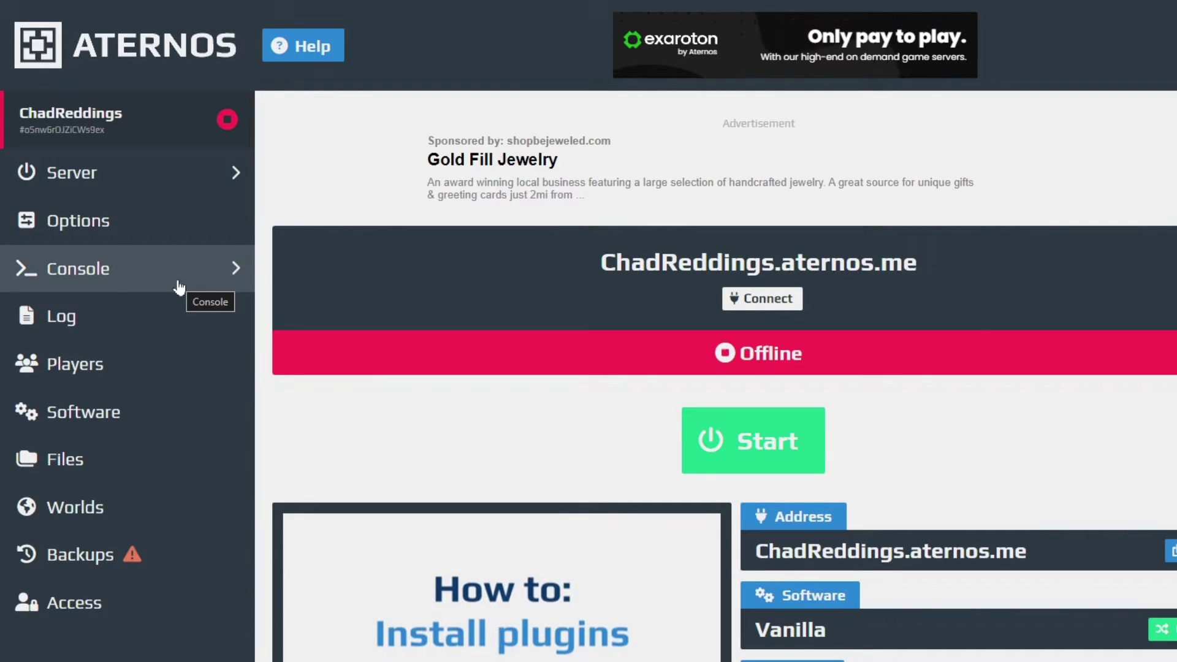
# Set the server's Gamemode option to Creative, then go to the Access page
pyautogui.click(149, 224)
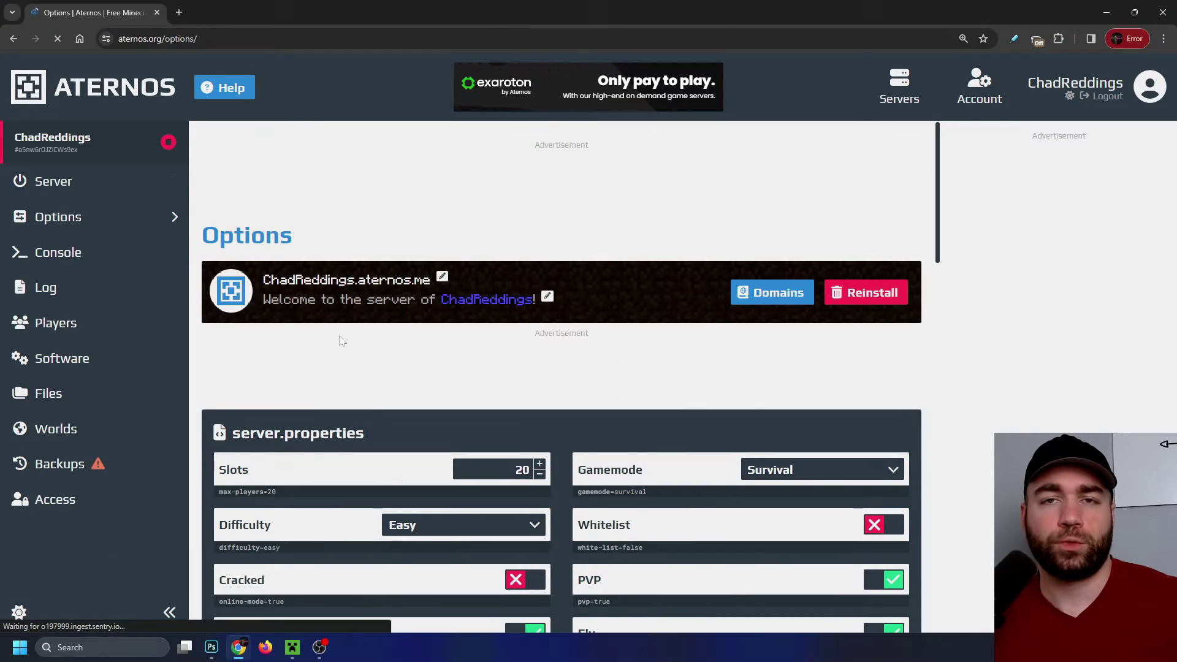
pyautogui.scroll(-3, 457, 374)
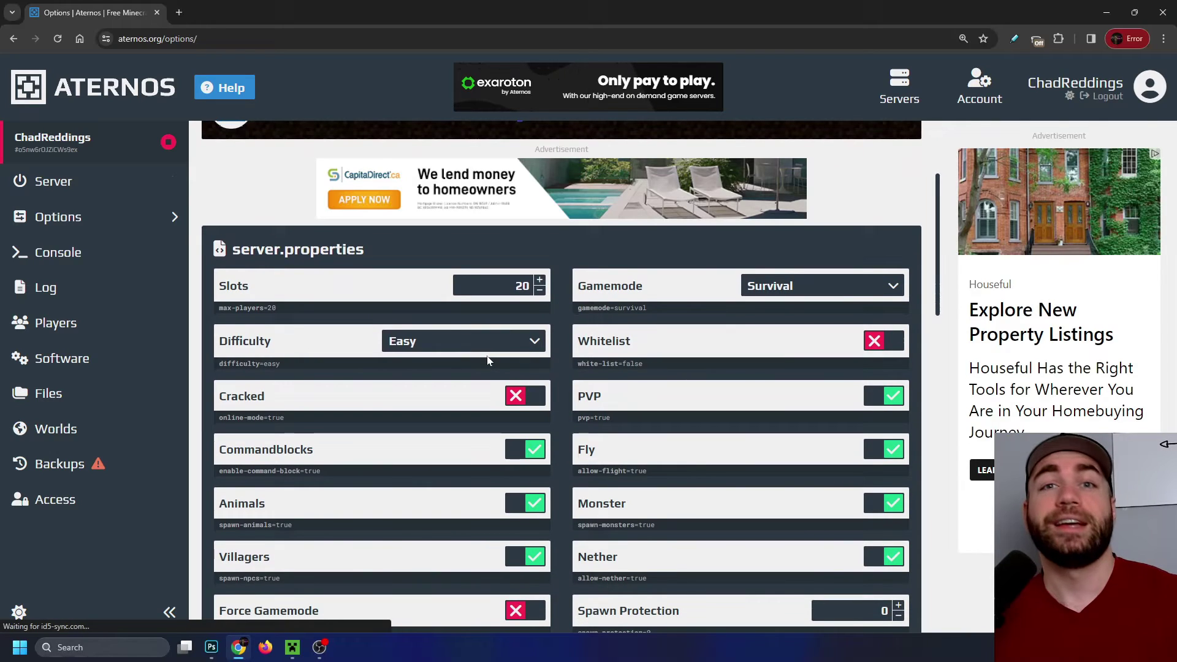
pyautogui.scroll(-1, 501, 358)
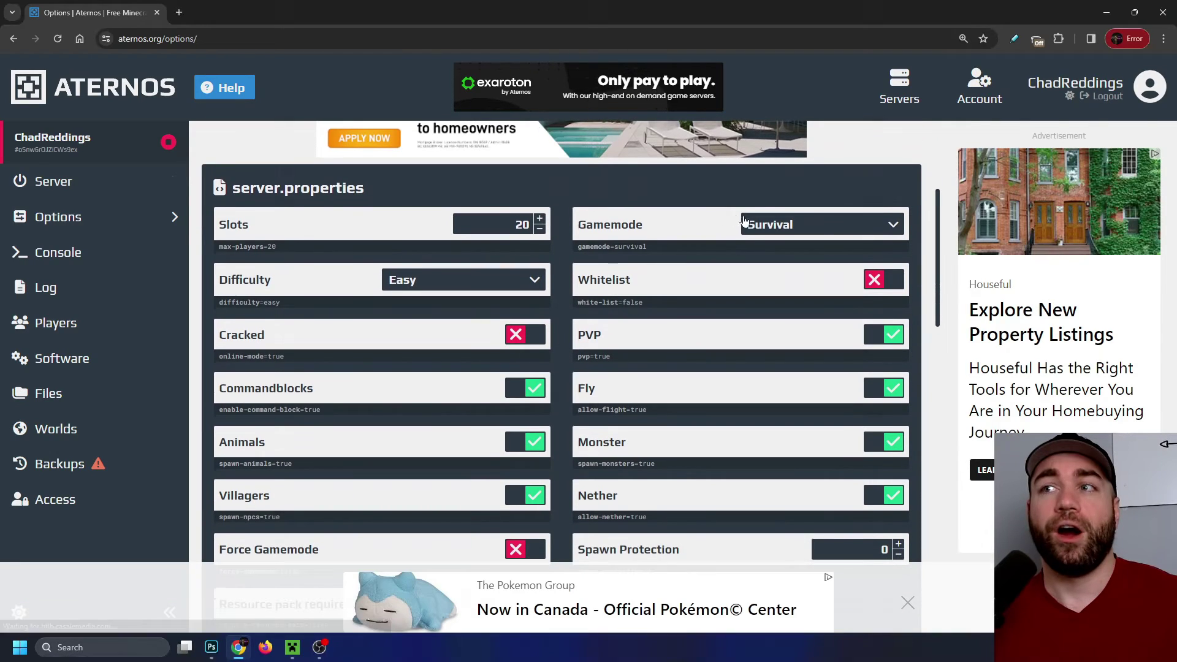
pyautogui.click(769, 227)
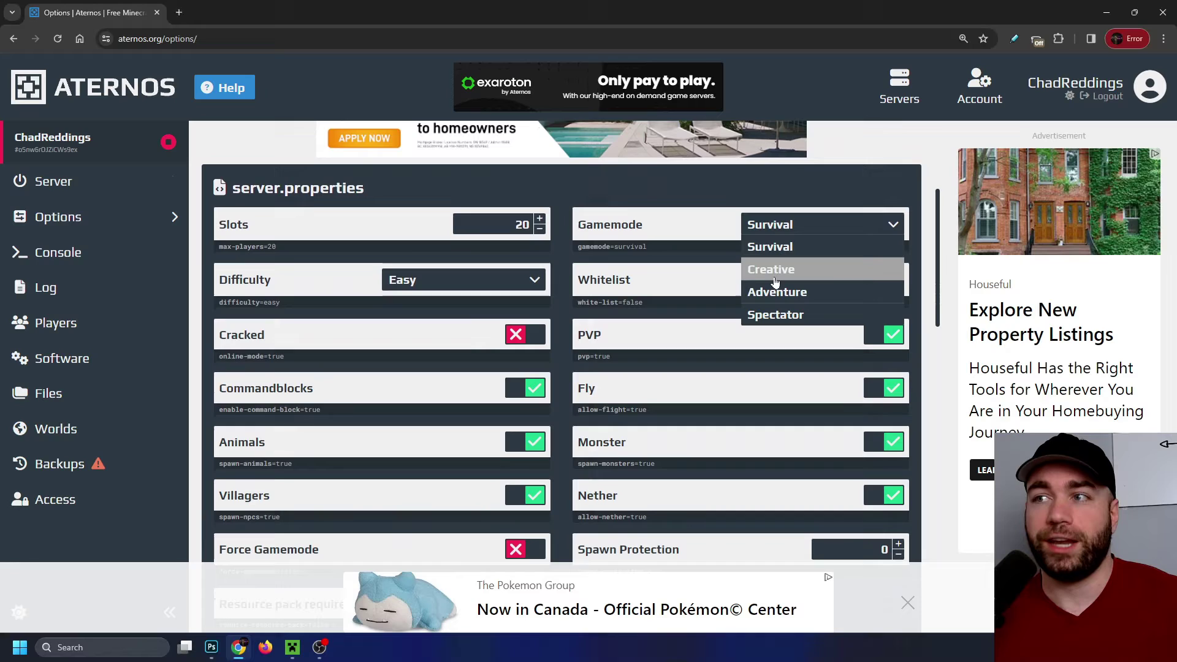
pyautogui.click(774, 273)
pyautogui.scroll(-4, 436, 349)
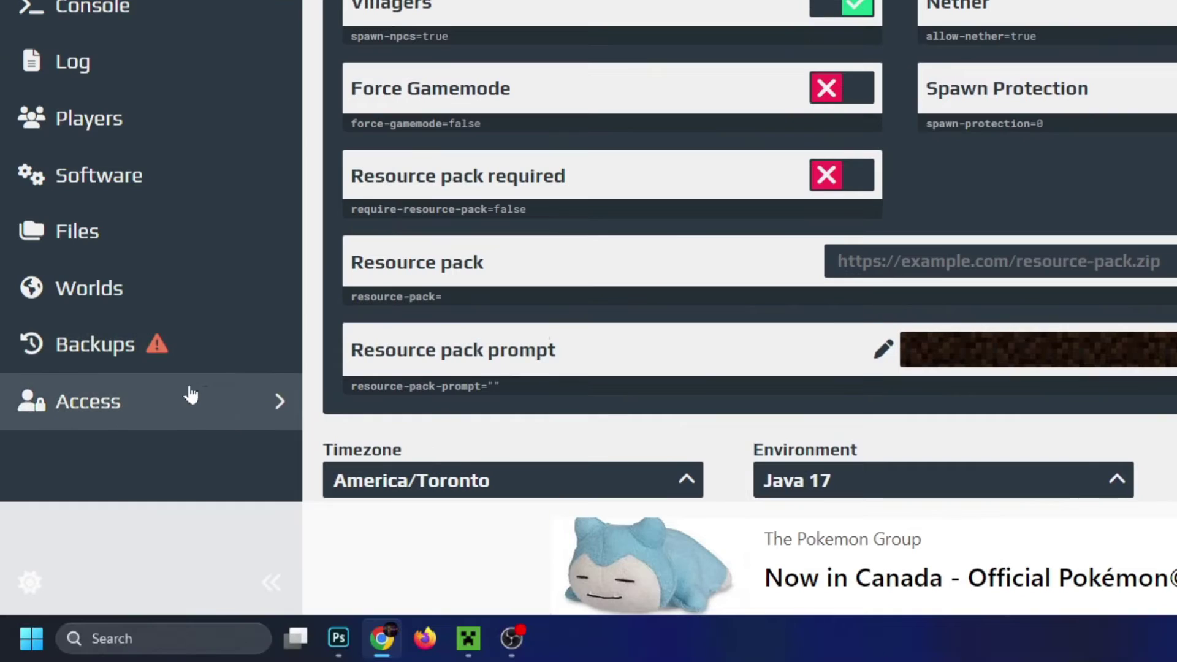
pyautogui.click(192, 397)
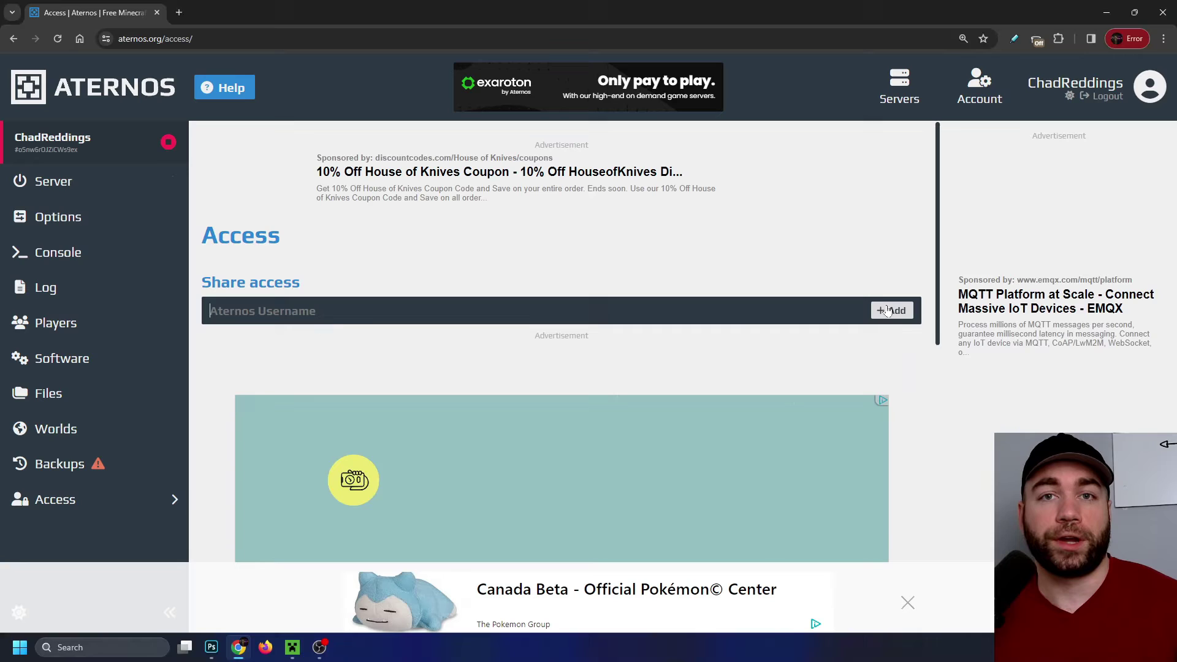
# Start the Aternos server from its Server page, accepting the Minecraft EULA
pyautogui.click(72, 179)
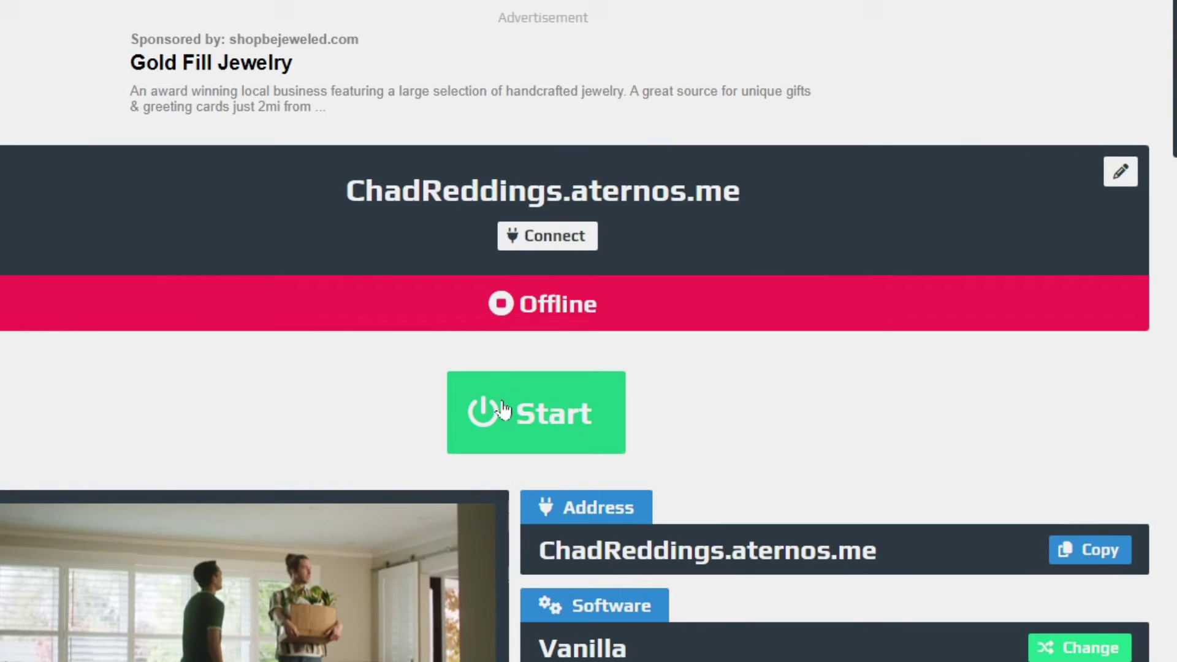
pyautogui.click(546, 369)
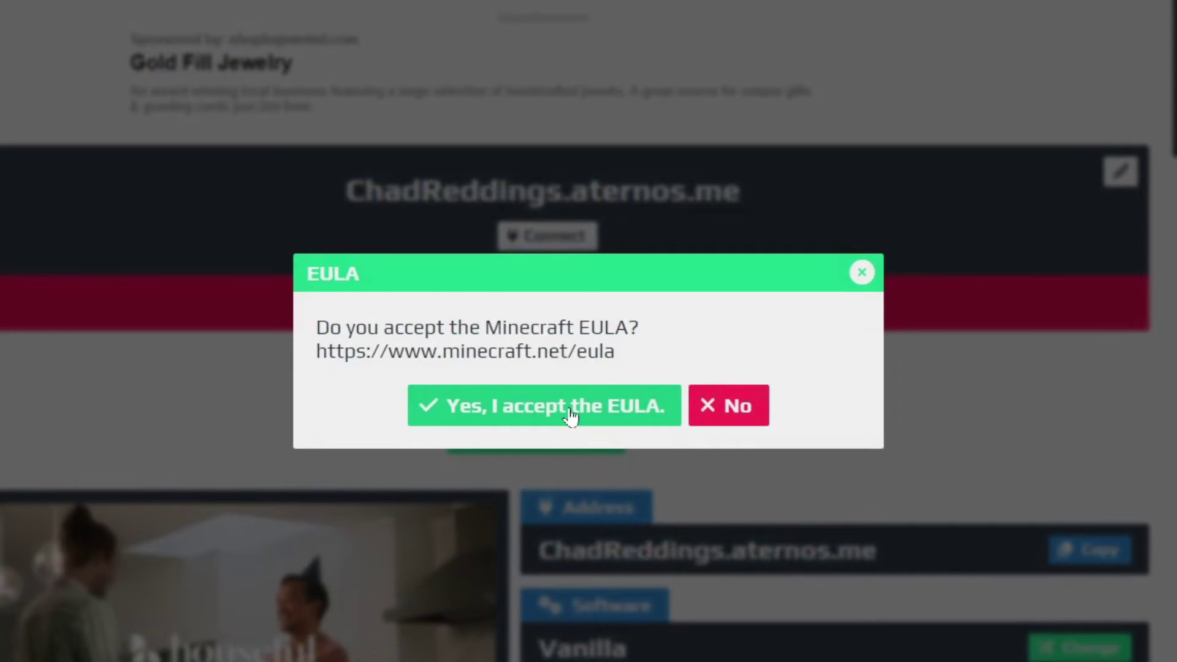
pyautogui.click(572, 415)
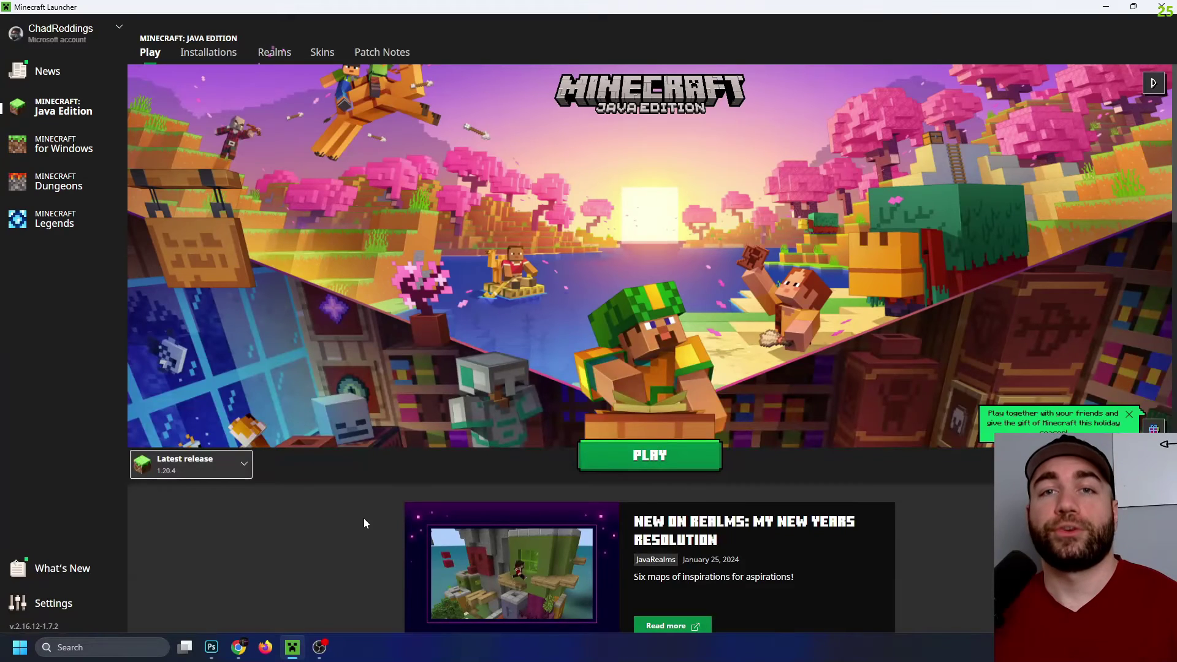
# Launch Minecraft 1.20.4 and join the Aternos server by pasting its address into Direct Connection
pyautogui.click(622, 461)
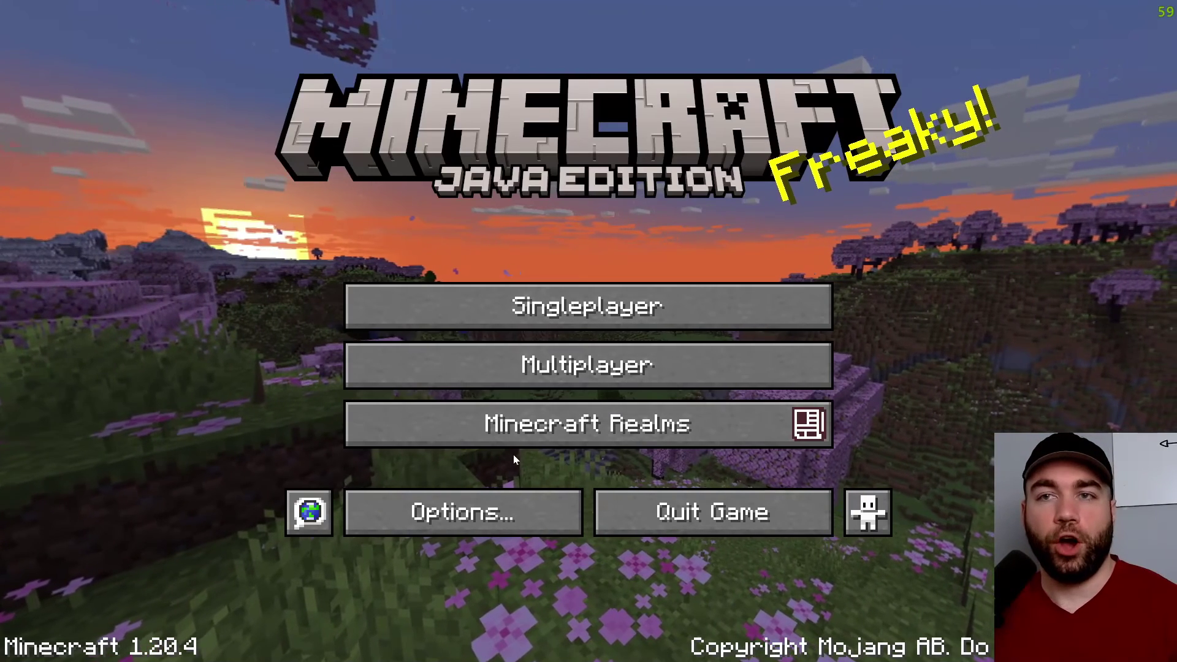
pyautogui.click(608, 371)
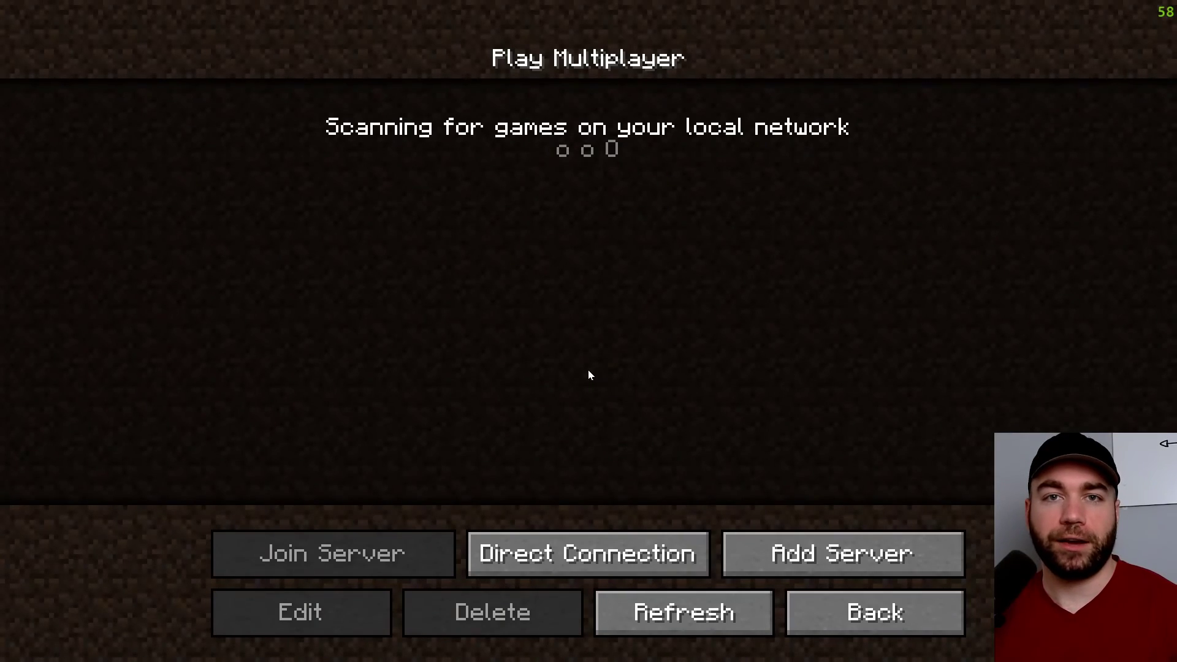
pyautogui.click(559, 540)
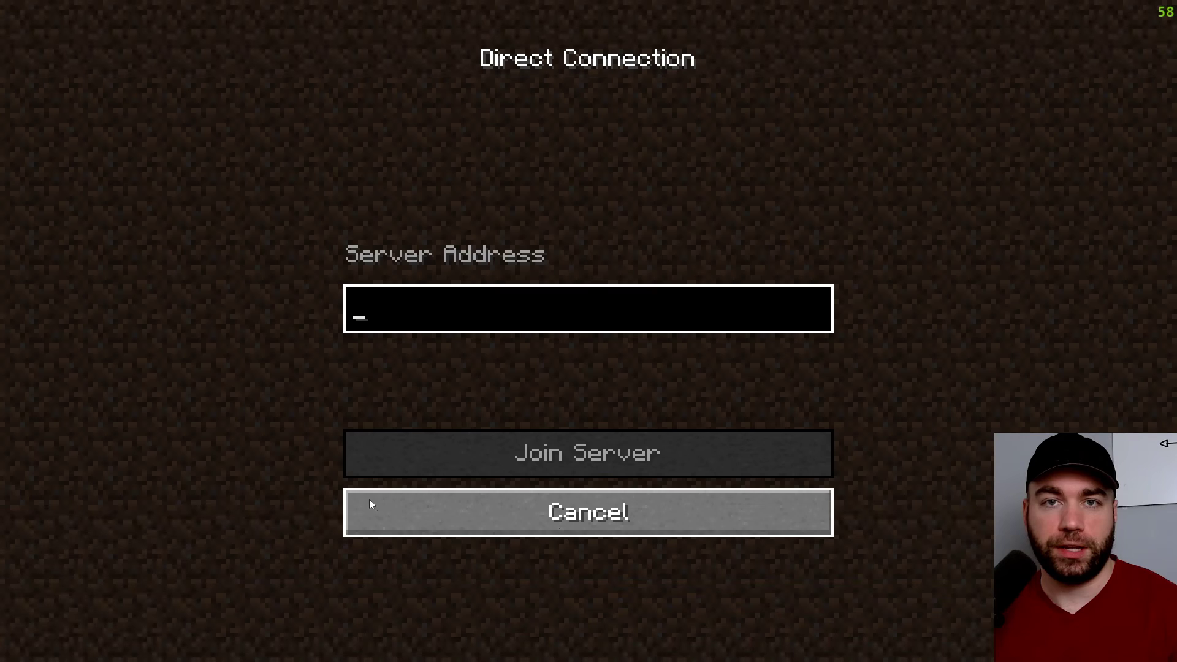
pyautogui.write('ChadReddings.aternos.me')
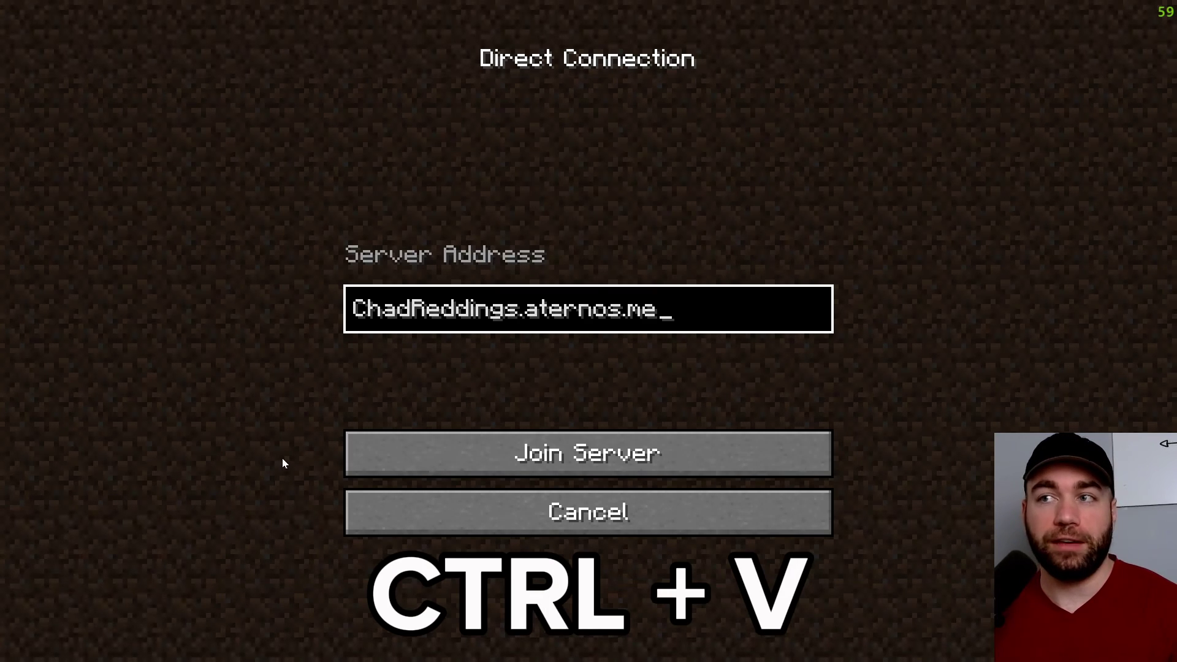
pyautogui.click(590, 454)
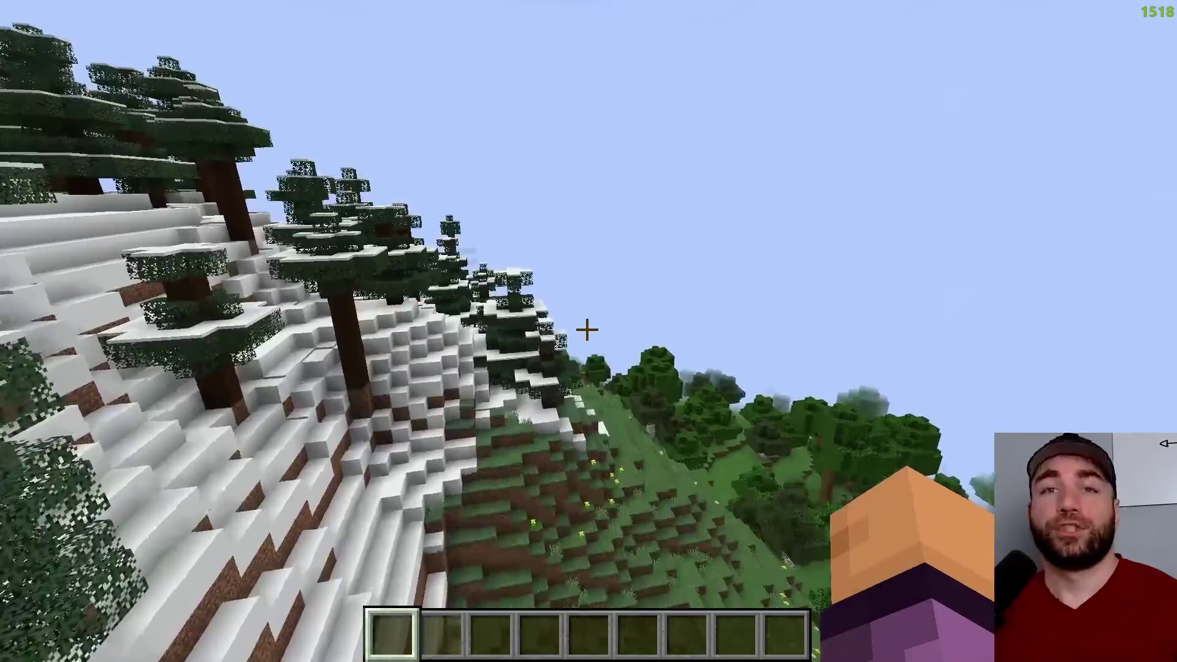
# Walk the player down the snowy hillside toward the forest
pyautogui.press('w')
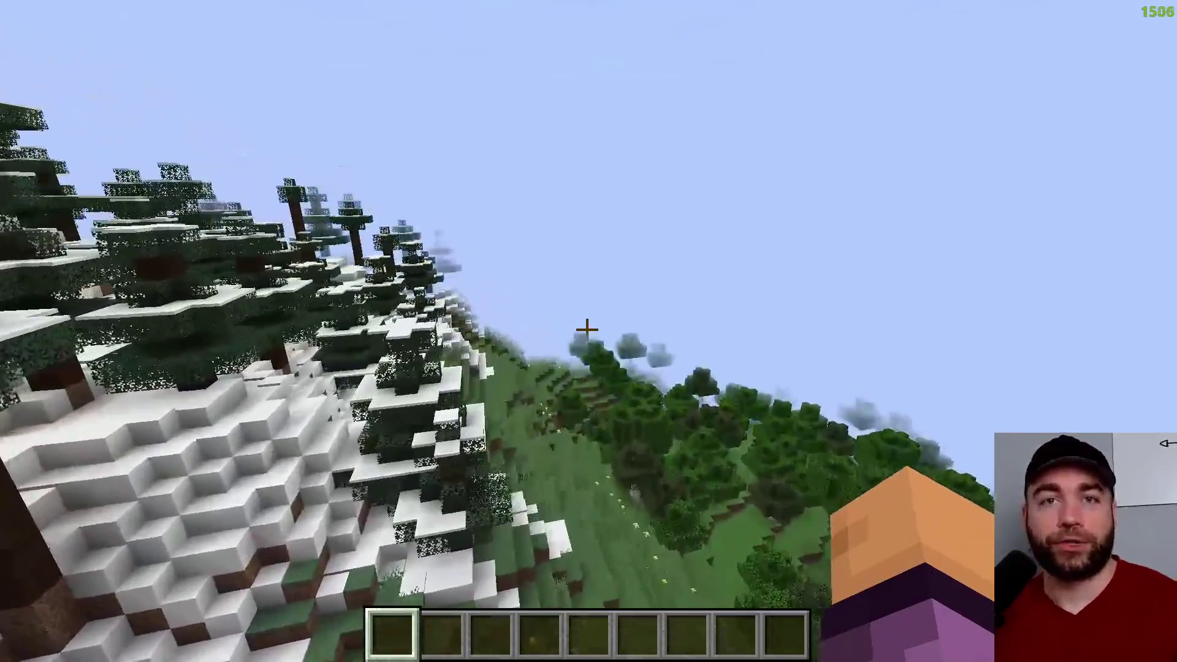
pyautogui.press('w')
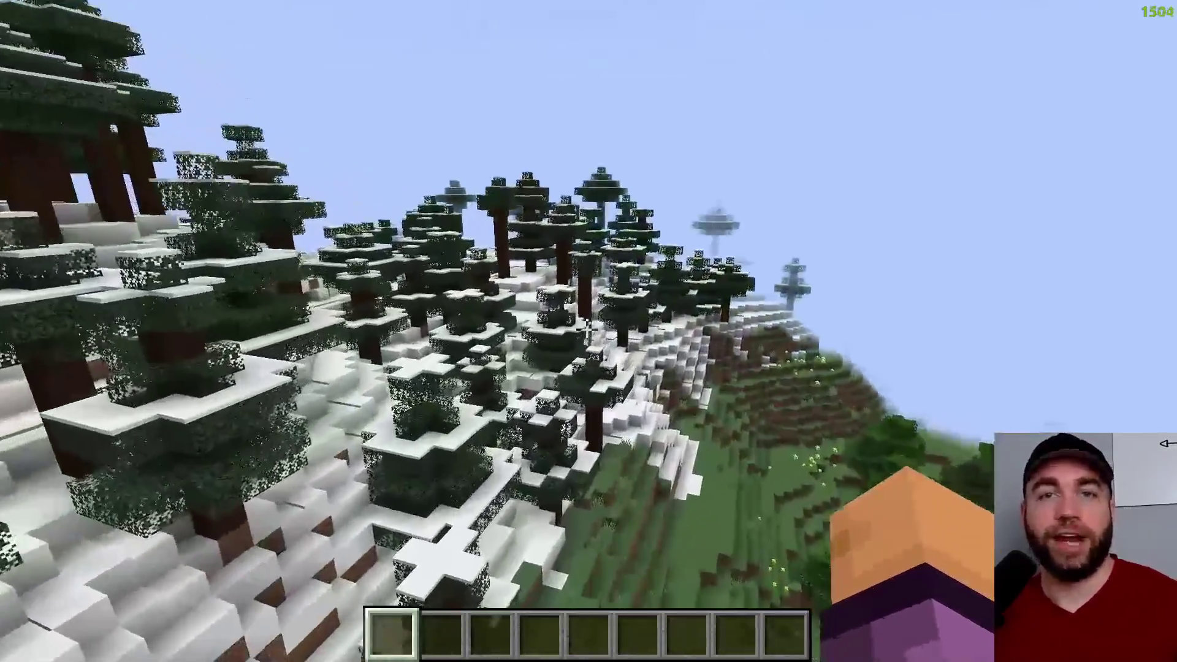
pyautogui.press('w')
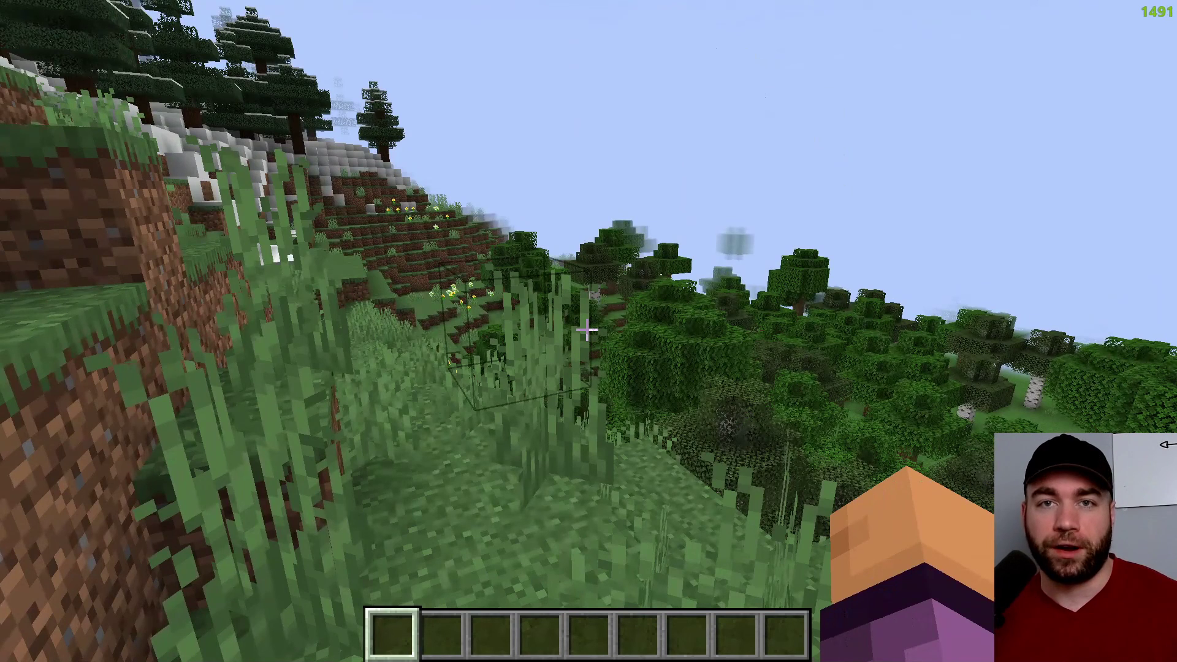
pyautogui.press('w')
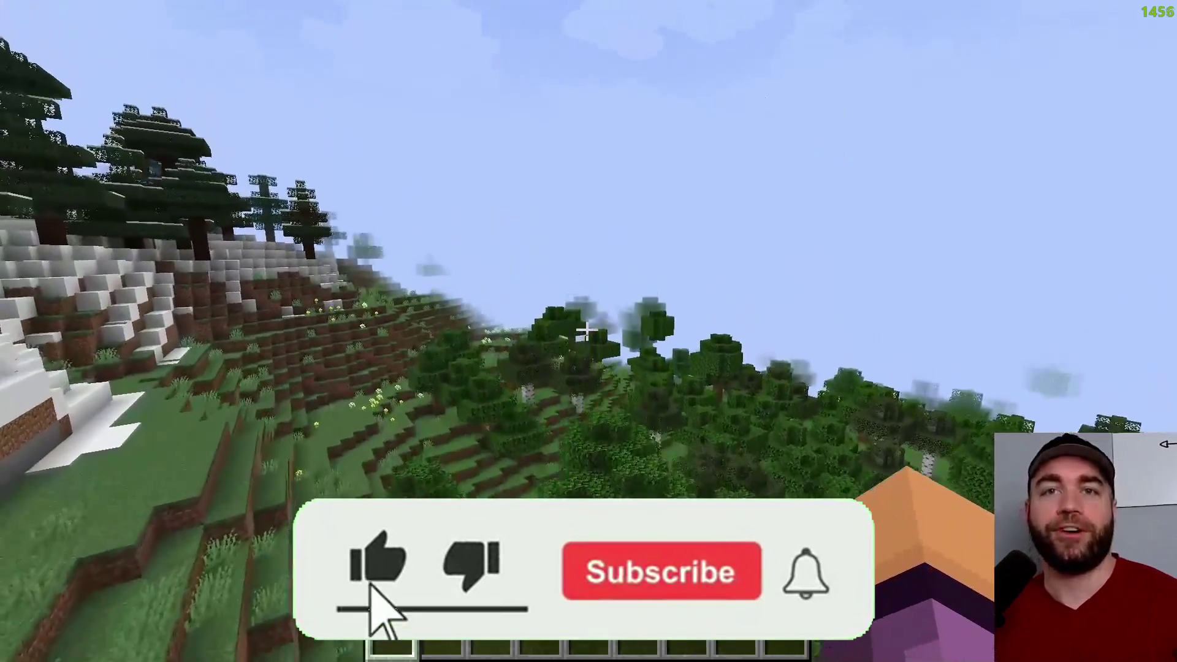
pyautogui.press('w')
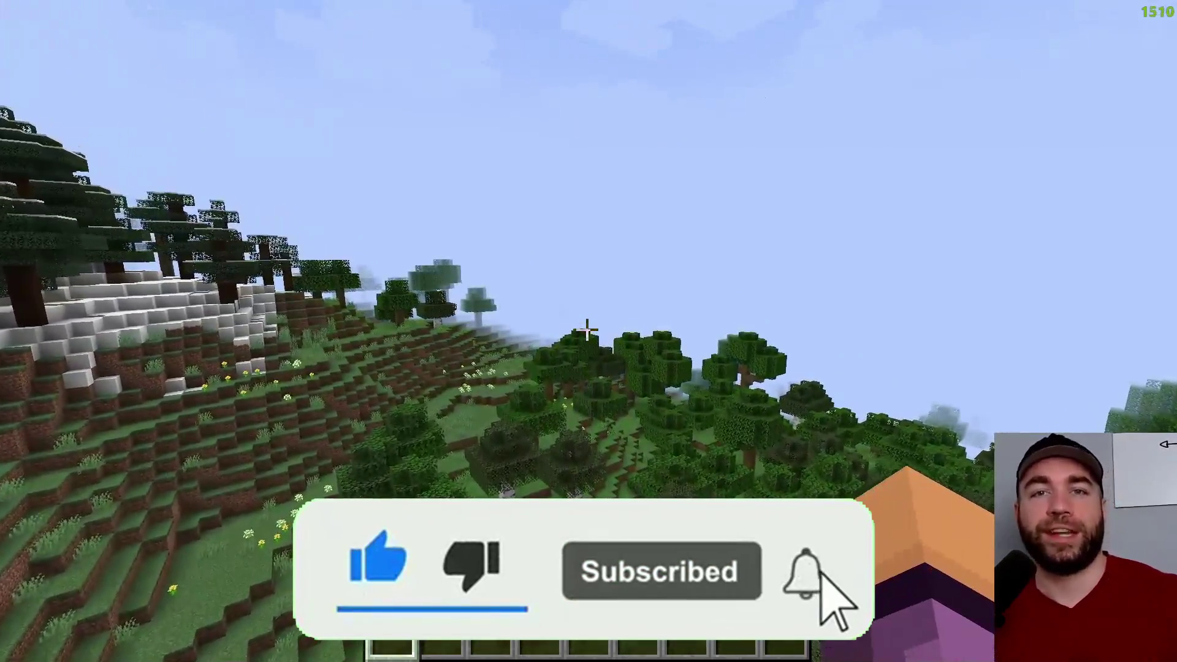